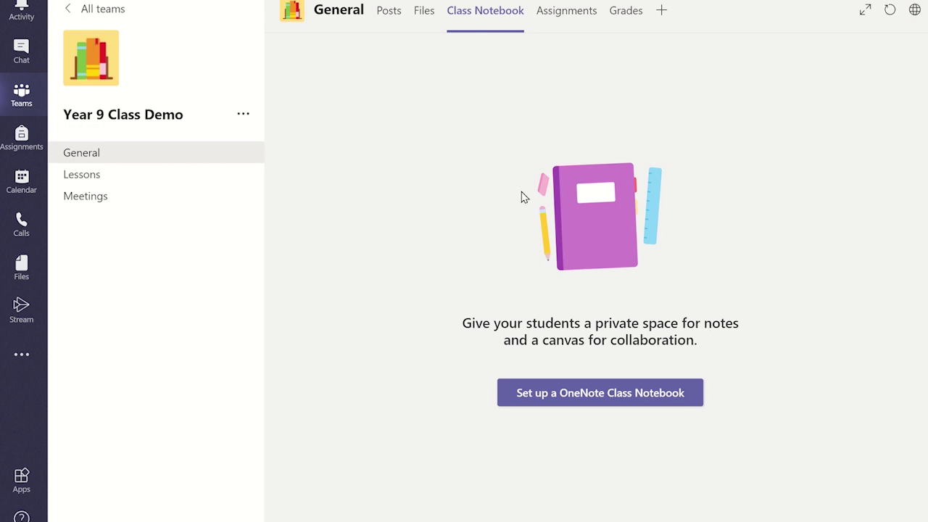
Step: Start a blank Class Notebook and proceed past the overview to student sections
left_click(608, 395)
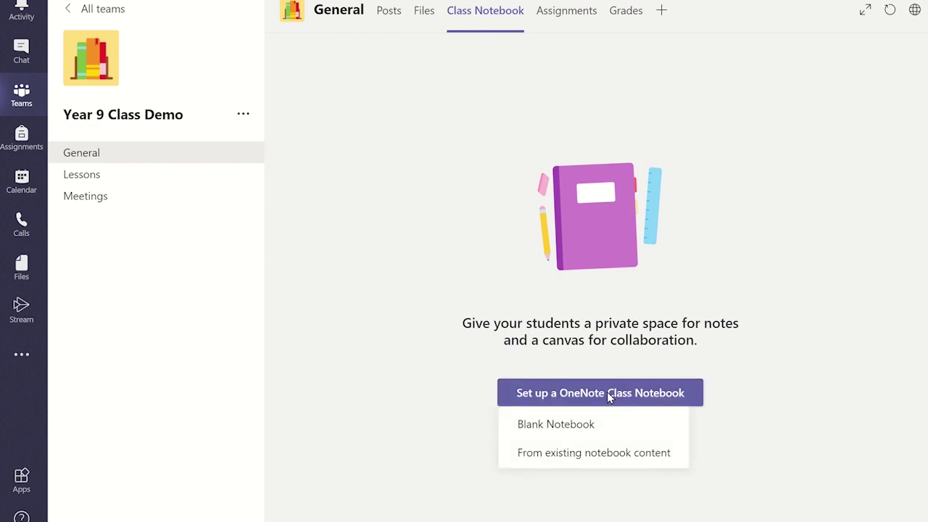
left_click(560, 433)
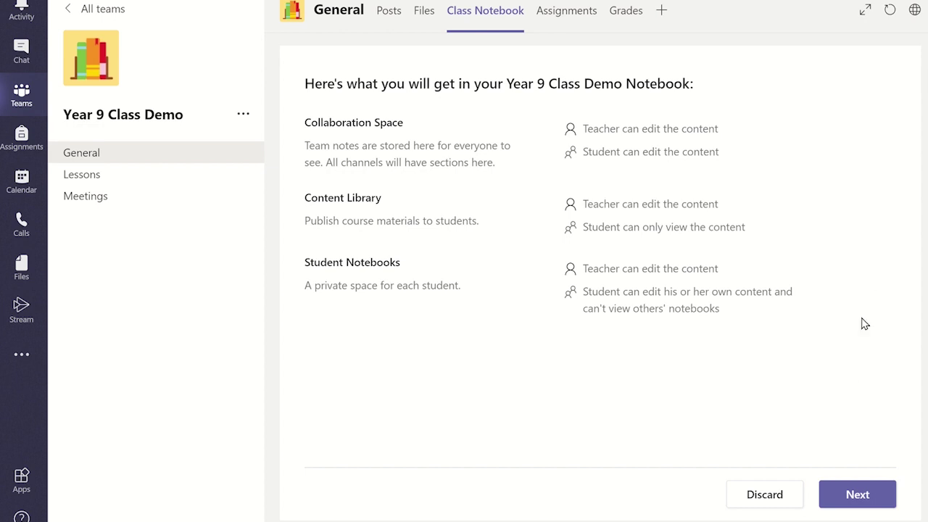
left_click(863, 495)
Step: Replace the Handouts section name with 'Useful Resources'
left_click(863, 496)
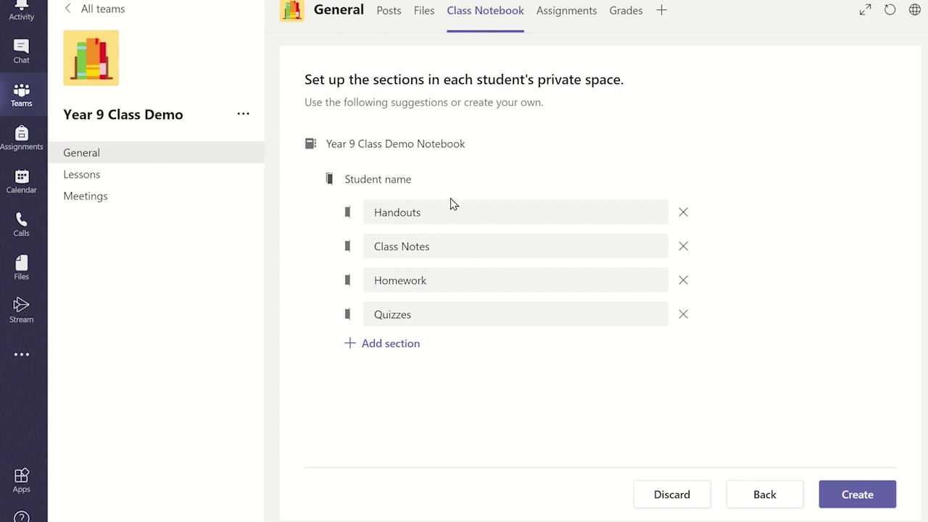
left_click_drag(443, 213, 355, 216)
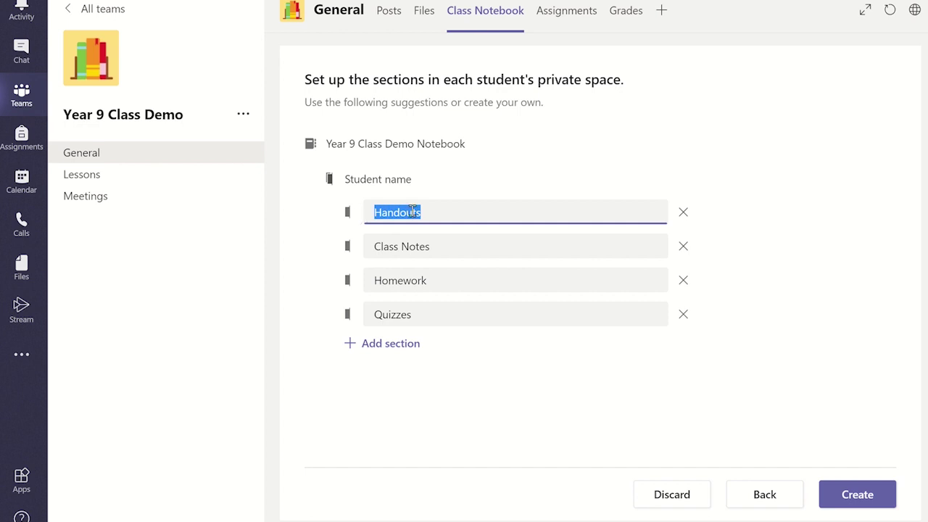
type("Useful Resources")
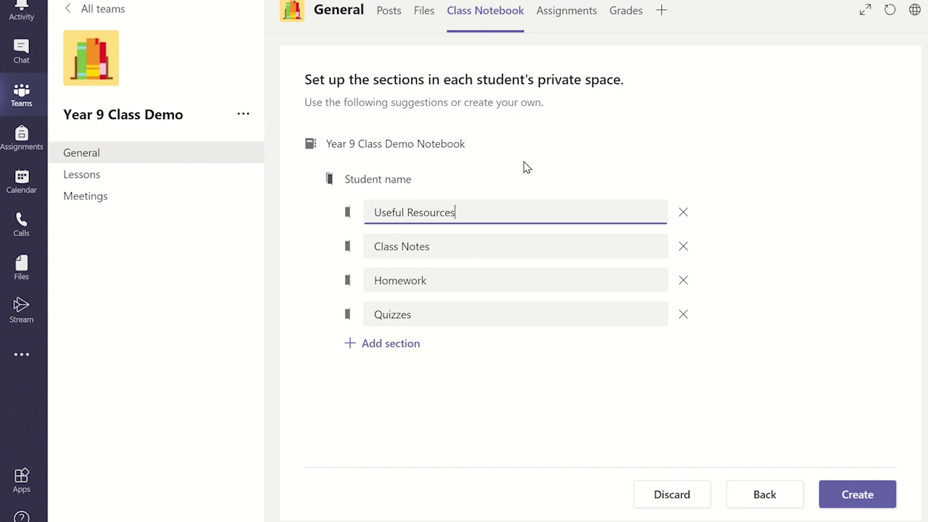
Step: Add a fifth student section named 'Cover Work' after Quizzes
left_click(384, 342)
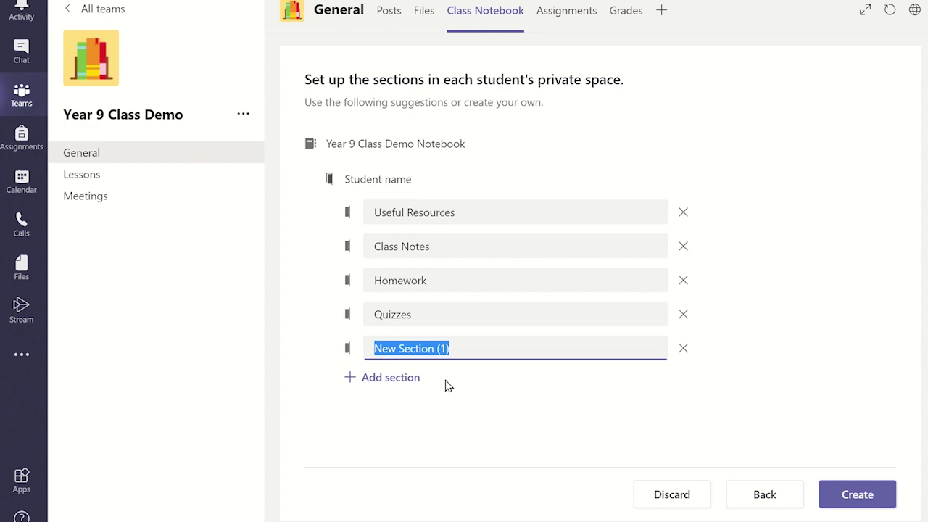
type("Cover ")
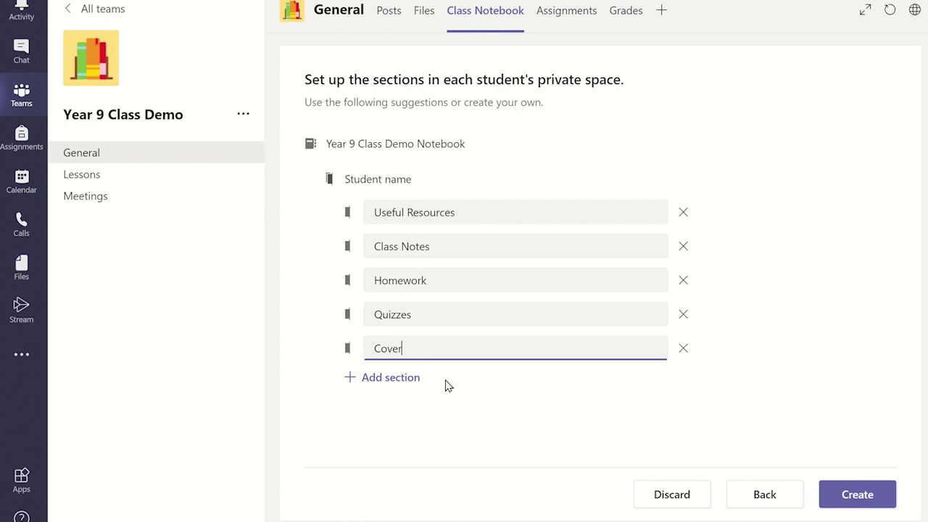
type("Work")
left_click(447, 386)
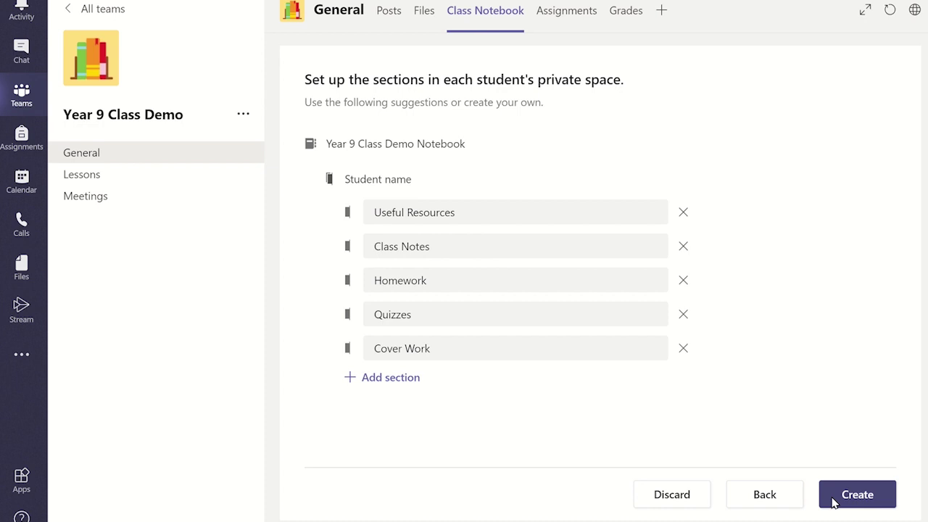
Step: Create the Class Notebook with the five customised student sections
left_click(833, 501)
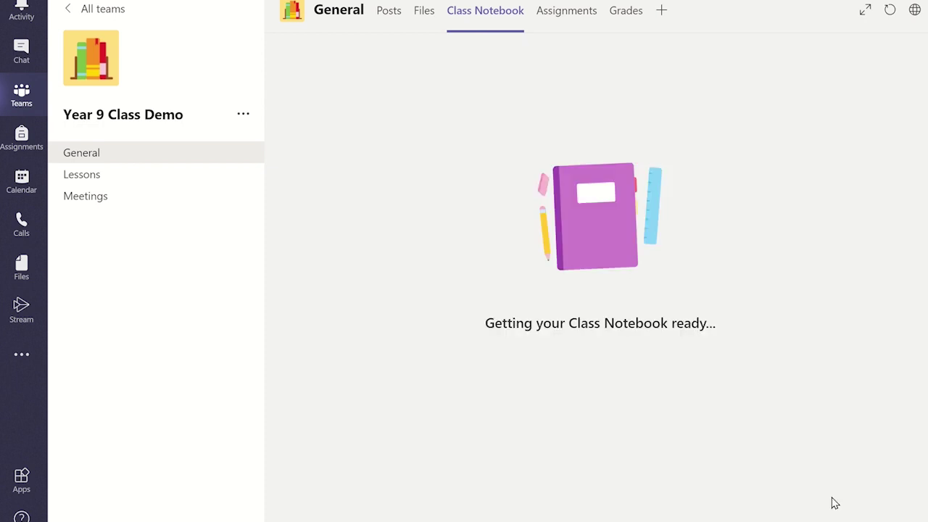